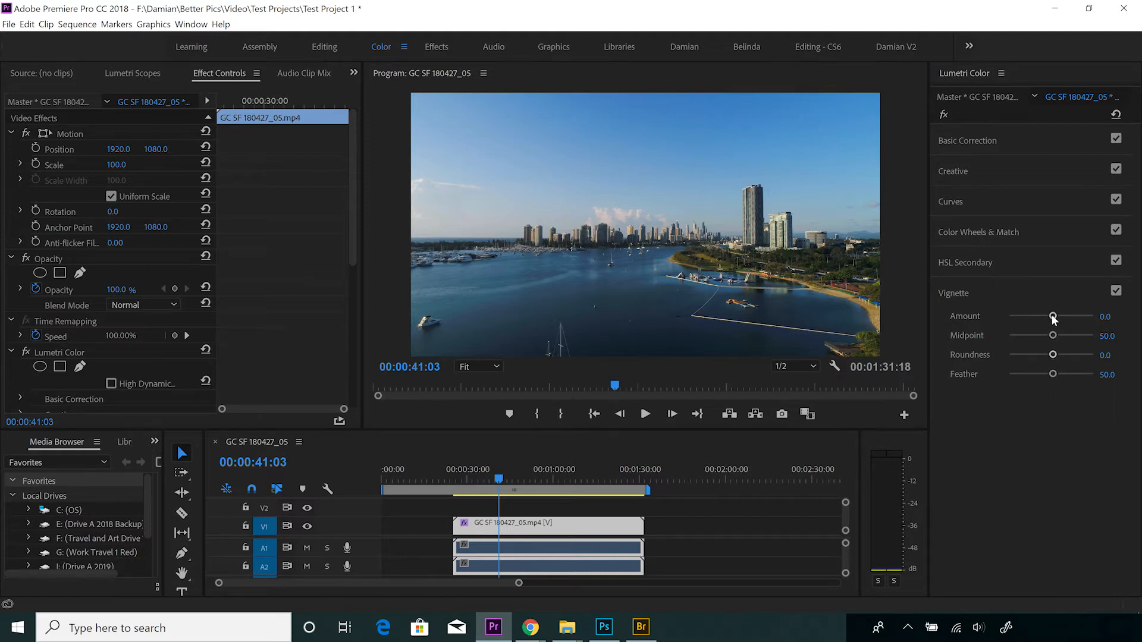
# Step: Try the vignette Amount at both extremes, 3.0 and -3.0, ending on -3.0
pyautogui.moveTo(1053, 316); pyautogui.dragTo(1113, 319)
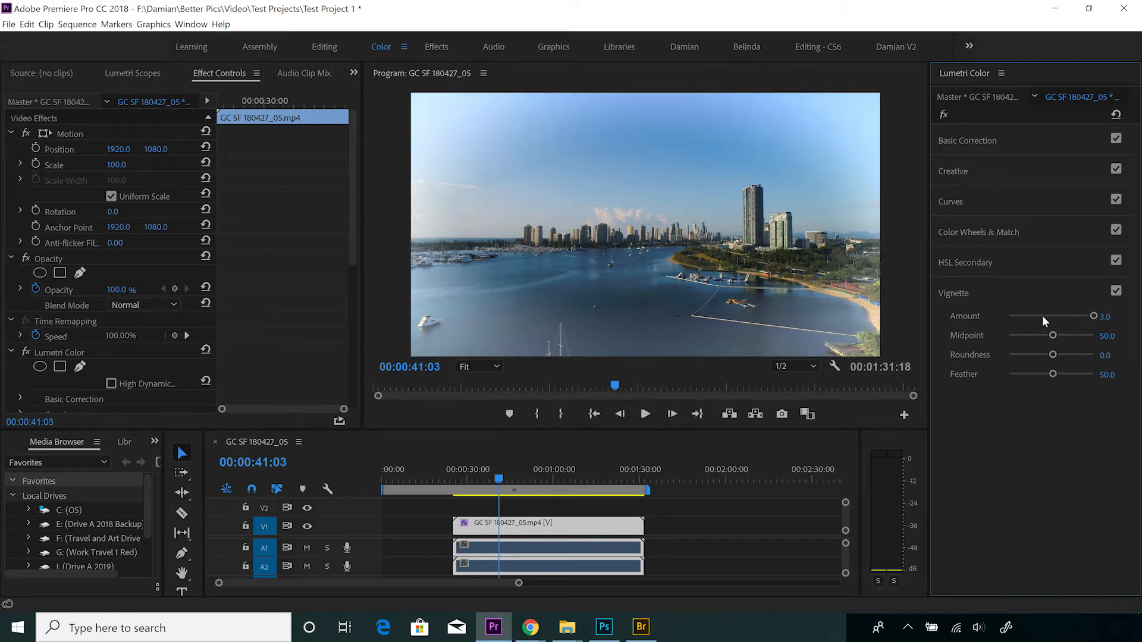
pyautogui.hotkey('ctrl', 'z')
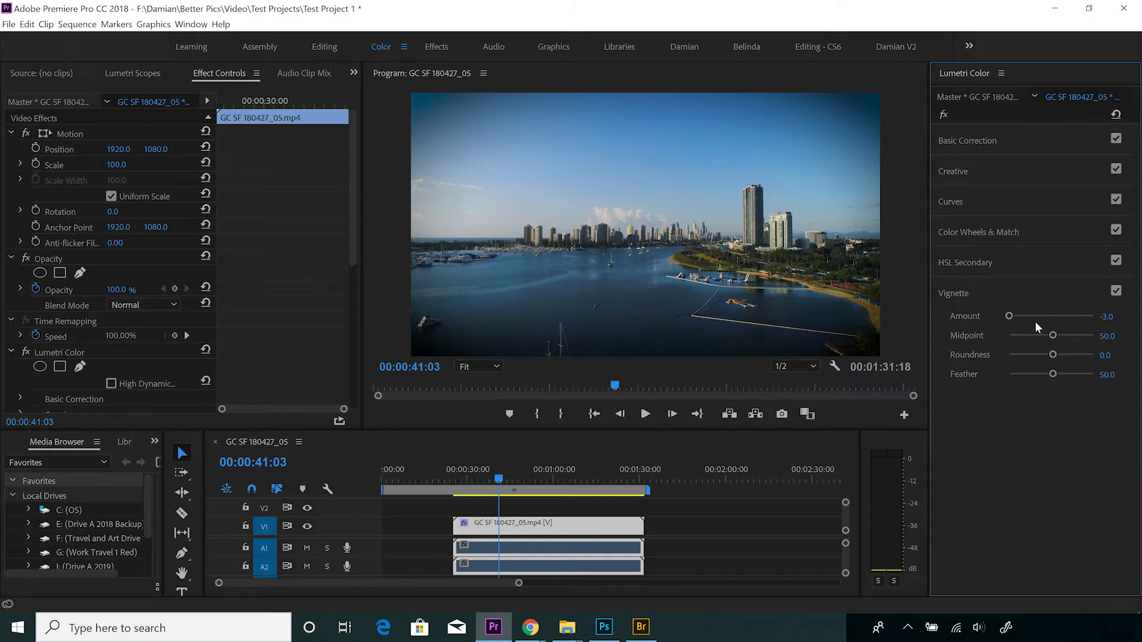
pyautogui.moveTo(1029, 318); pyautogui.dragTo(1009, 316)
# Step: Try the vignette Midpoint at 0.0 and 100.0, ending on about 2.6
pyautogui.moveTo(1053, 336); pyautogui.dragTo(1004, 334)
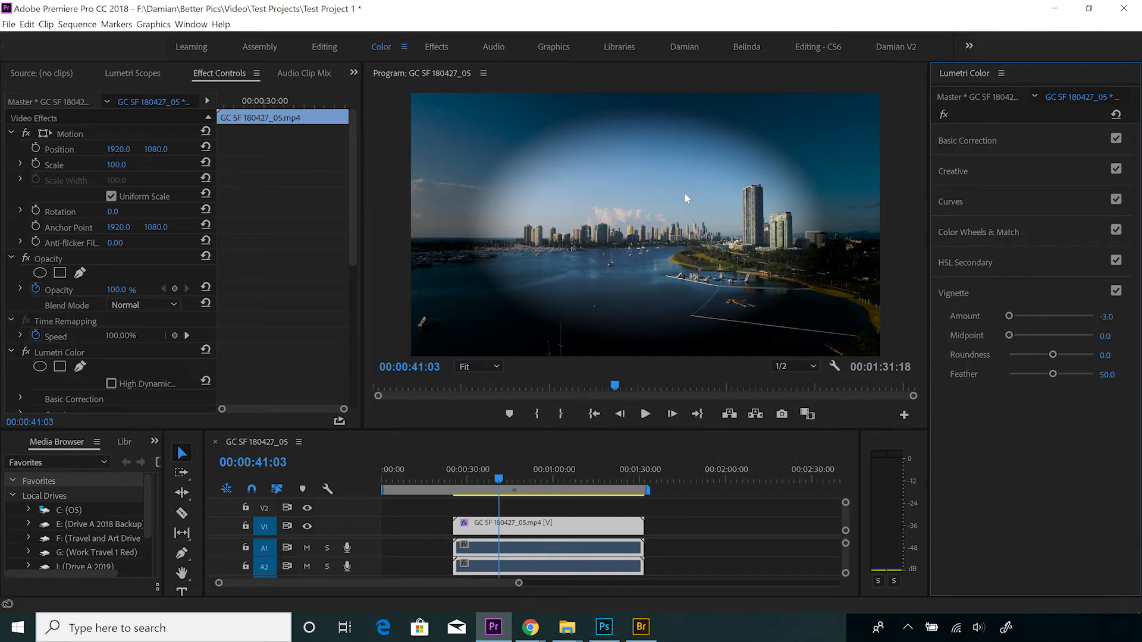
pyautogui.moveTo(1018, 335); pyautogui.dragTo(1106, 333)
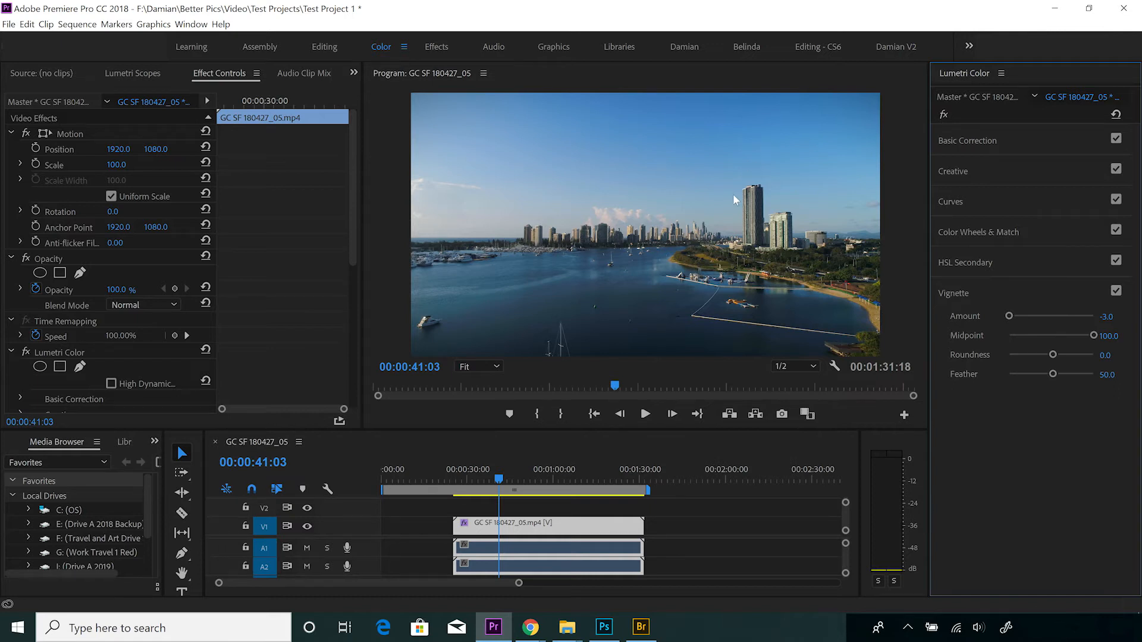
pyautogui.moveTo(1057, 337); pyautogui.dragTo(1010, 335)
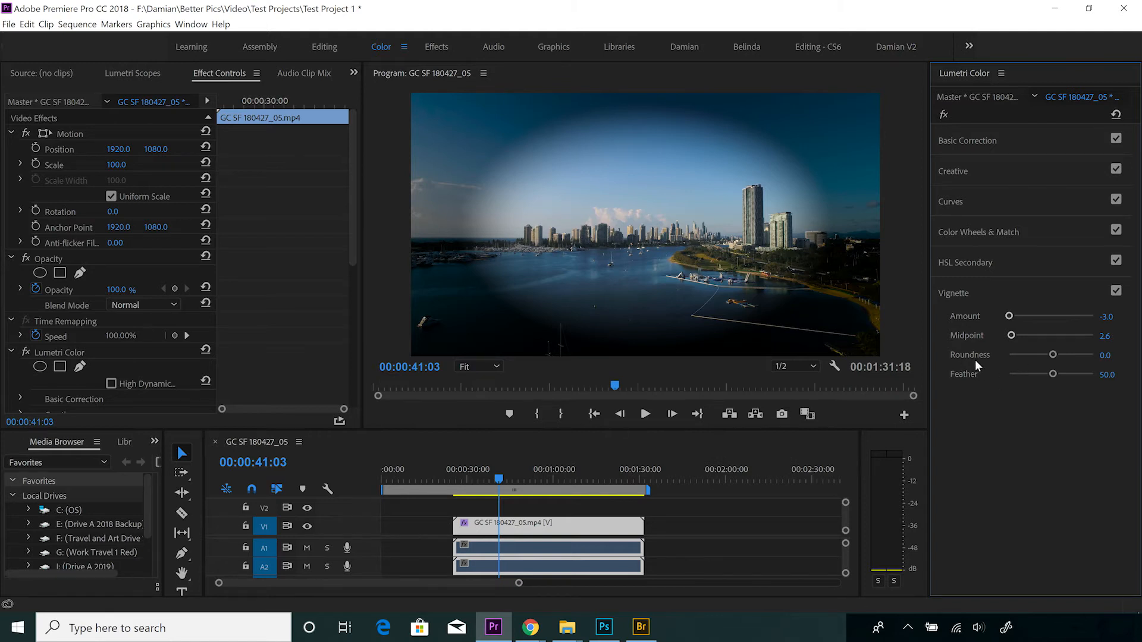
# Step: Try the vignette Roundness at about -78.9, -70.2 and 100.0, ending on about 3.5
pyautogui.moveTo(1052, 354); pyautogui.dragTo(1019, 356)
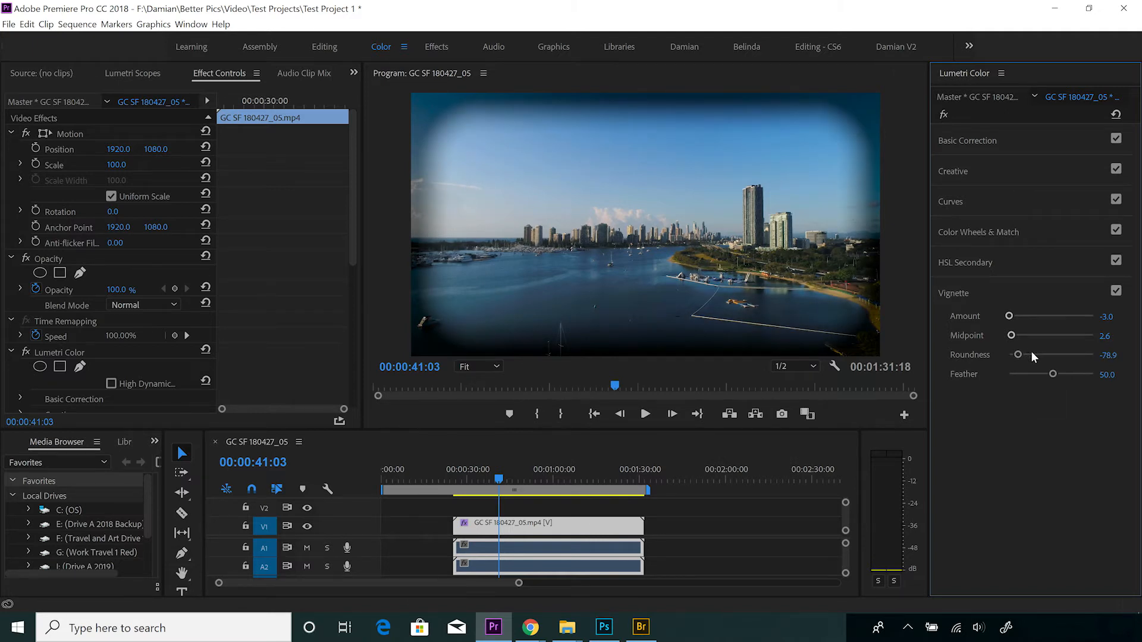
pyautogui.moveTo(1033, 355); pyautogui.dragTo(1022, 357)
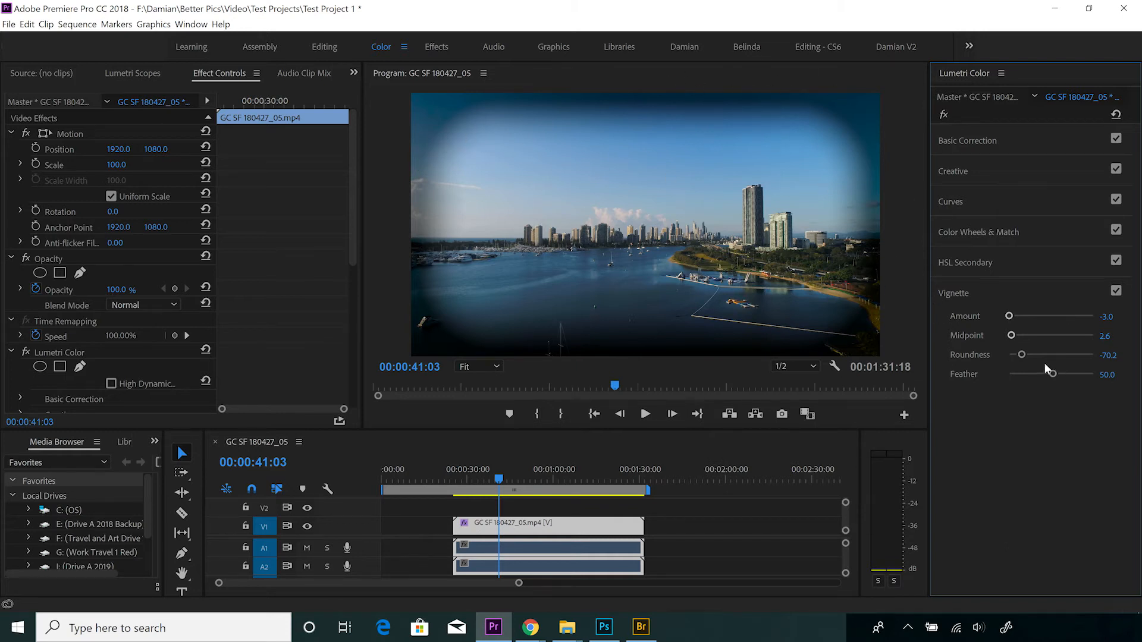
pyautogui.moveTo(1047, 355); pyautogui.dragTo(1090, 354)
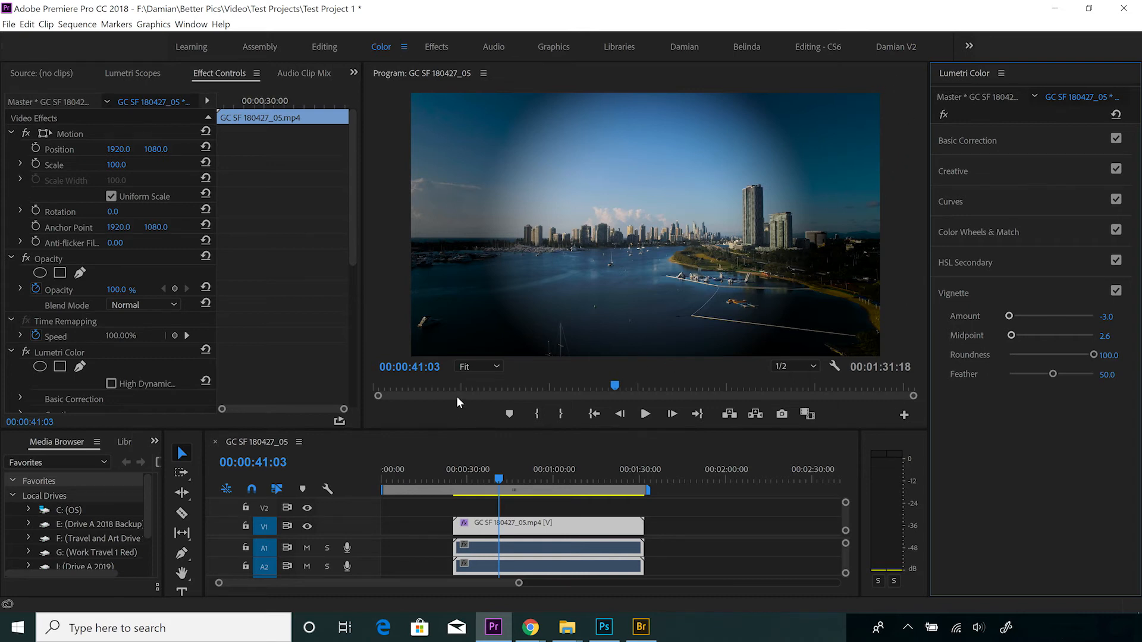
pyautogui.click(1050, 355)
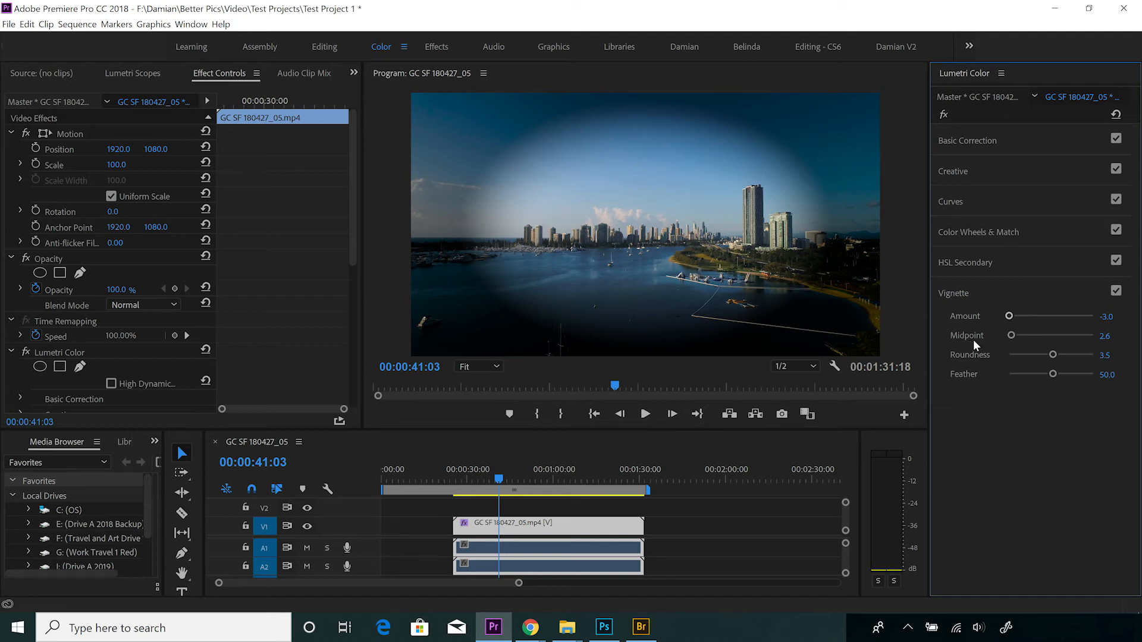
# Step: Try the vignette Feather at 0.0 and 100.0, ending on 100.0, and raise Roundness to about 19.3
pyautogui.moveTo(1054, 379); pyautogui.dragTo(1005, 376)
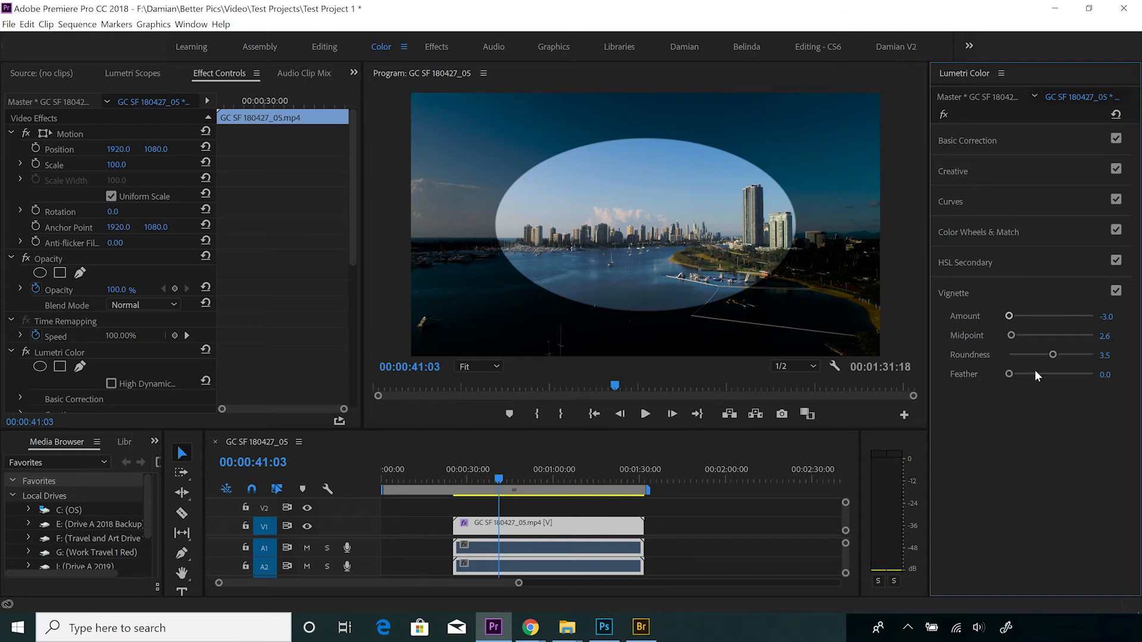
pyautogui.moveTo(1029, 375); pyautogui.dragTo(1079, 374)
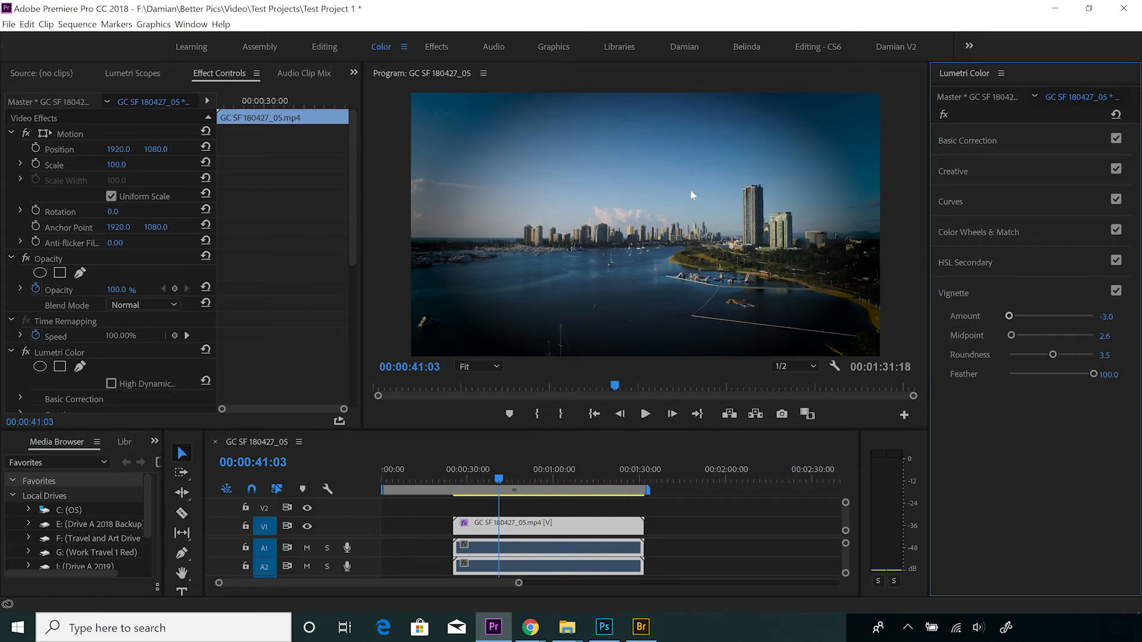
pyautogui.moveTo(1053, 356); pyautogui.dragTo(1060, 355)
pyautogui.moveTo(1050, 372); pyautogui.dragTo(1098, 379)
pyautogui.click(1069, 294)
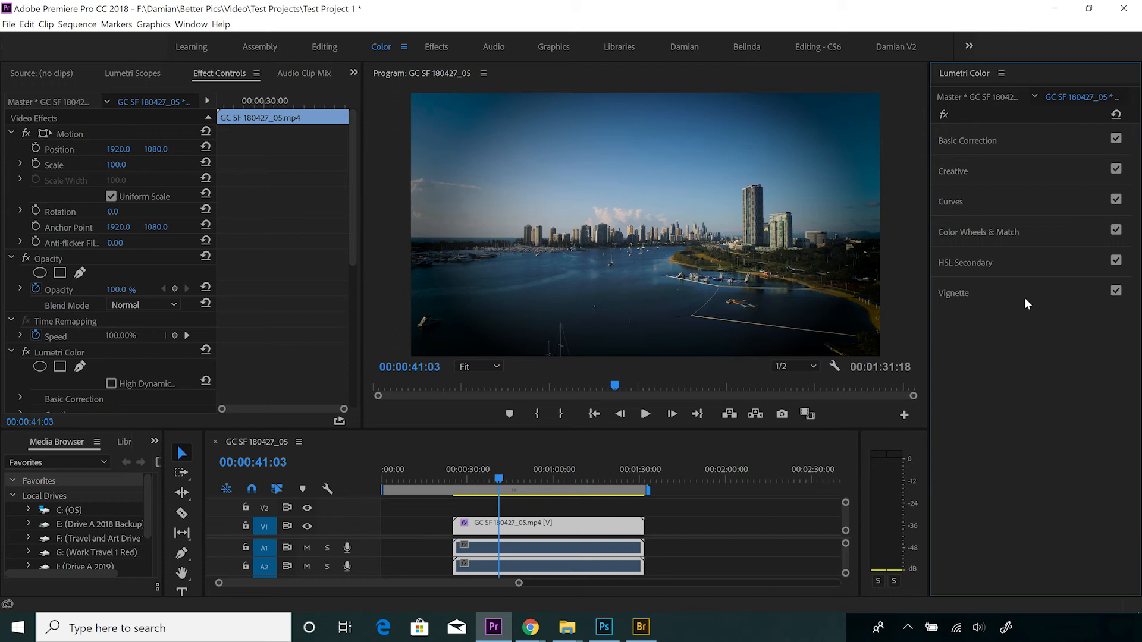
pyautogui.click(963, 295)
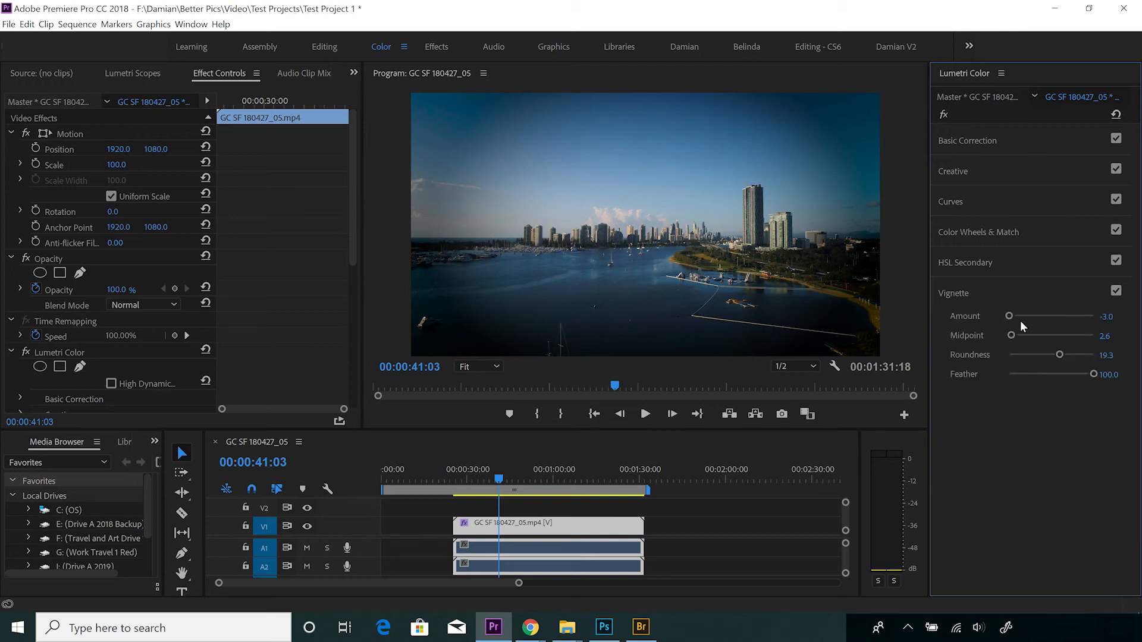
# Step: Reset the vignette's Amount, Midpoint, Roundness and Feather to their defaults of 0.0, 50.0, 0.0 and 50.0
pyautogui.doubleClick(1019, 320)
pyautogui.doubleClick(1037, 337)
pyautogui.moveTo(1059, 354); pyautogui.dragTo(1037, 355)
pyautogui.doubleClick(1037, 356)
pyautogui.click(1038, 375)
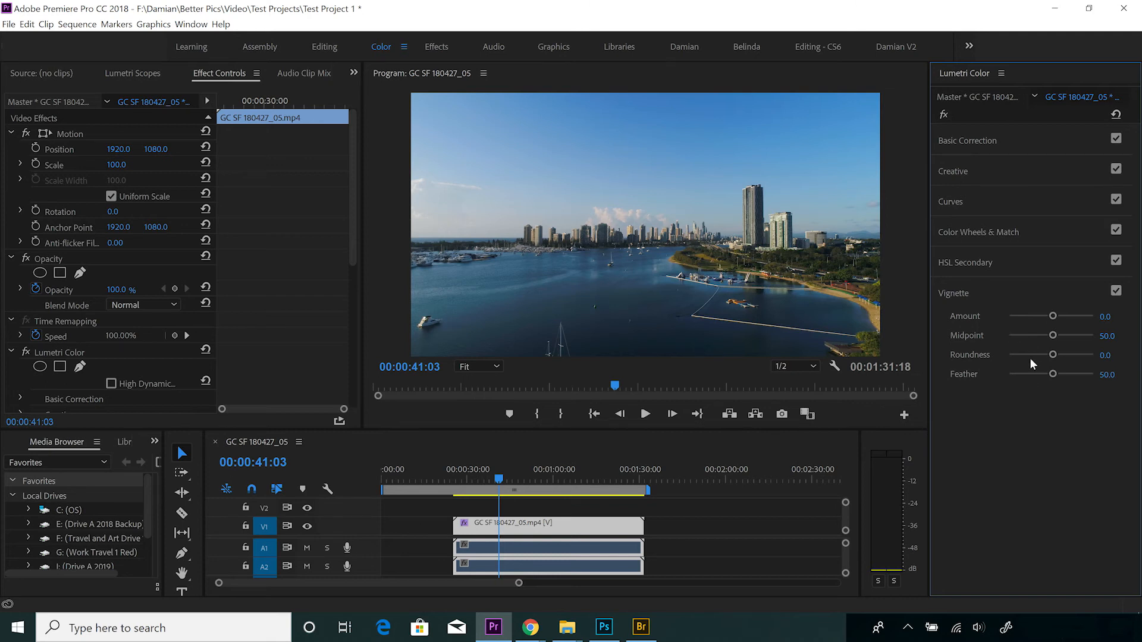
# Step: Apply a subtle dark vignette with Amount -1.1, Midpoint 42.1, Roundness 29.8 and Feather 77.2
pyautogui.click(1039, 316)
pyautogui.moveTo(1040, 317); pyautogui.dragTo(1036, 316)
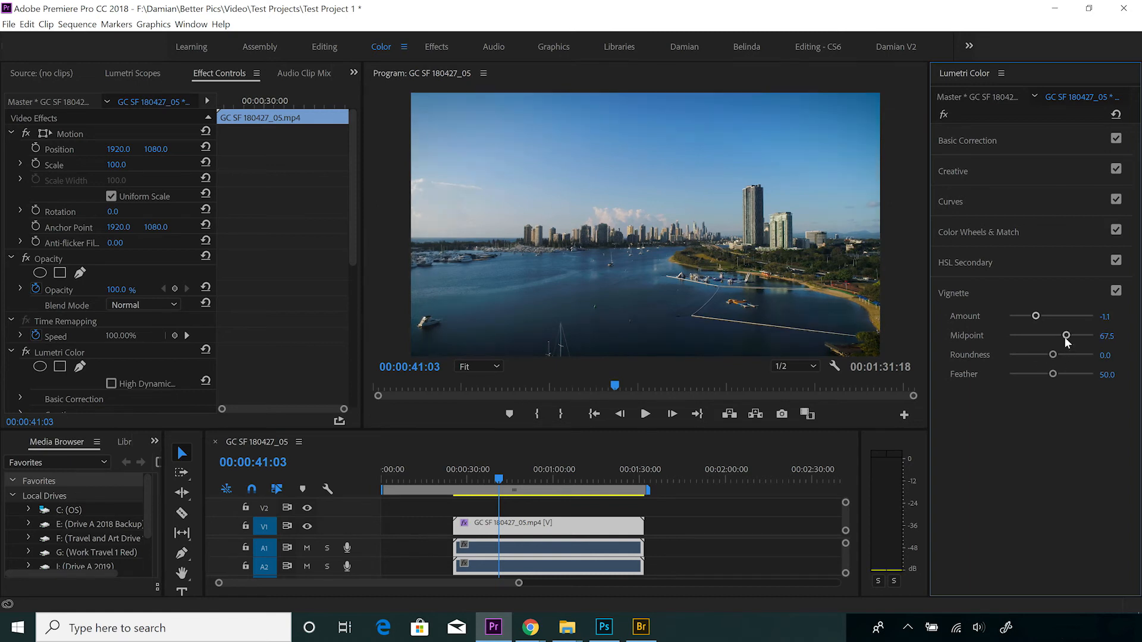
pyautogui.moveTo(1053, 336); pyautogui.dragTo(1074, 374)
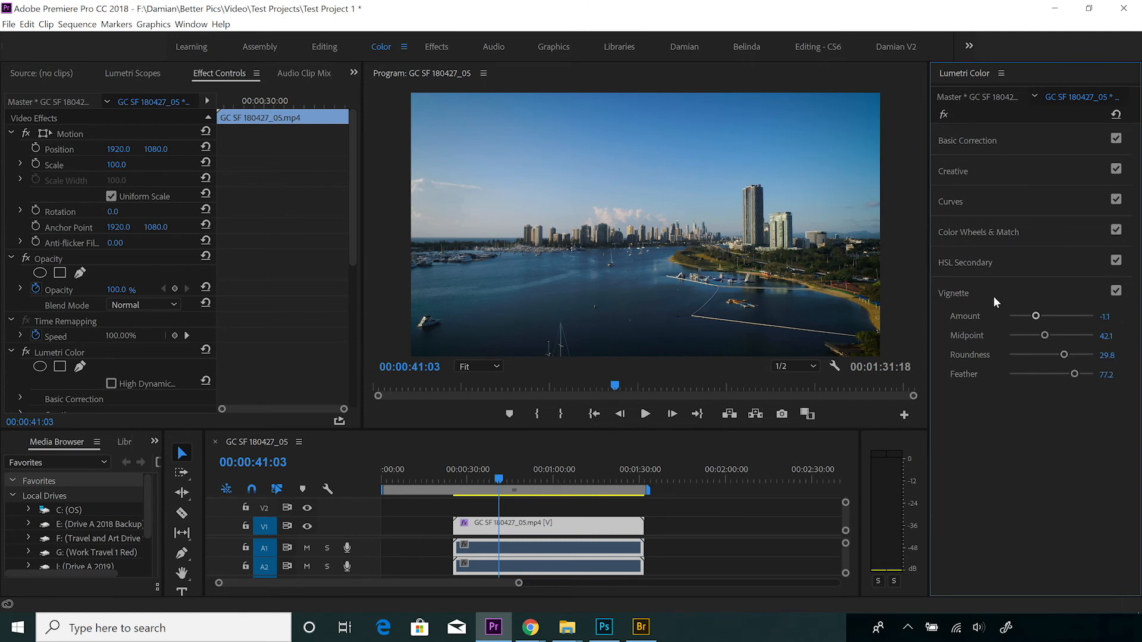
# Step: Toggle the vignette off and on several times to compare the image with and without it, leaving it enabled
pyautogui.click(1117, 292)
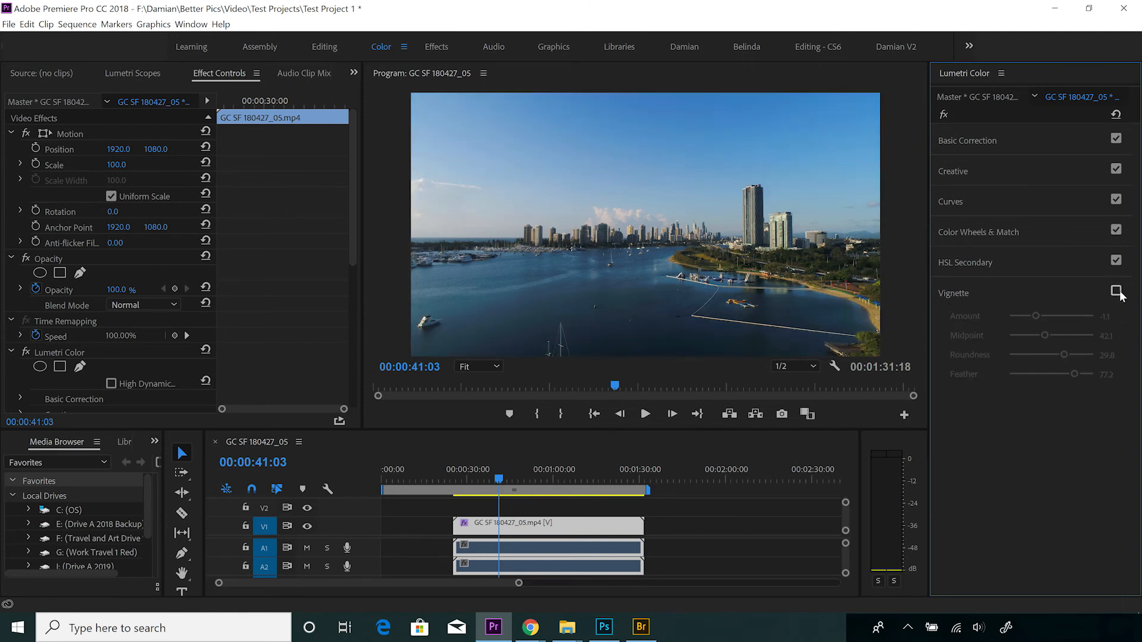
pyautogui.click(1117, 292)
pyautogui.click(1117, 292)
pyautogui.click(1117, 292)
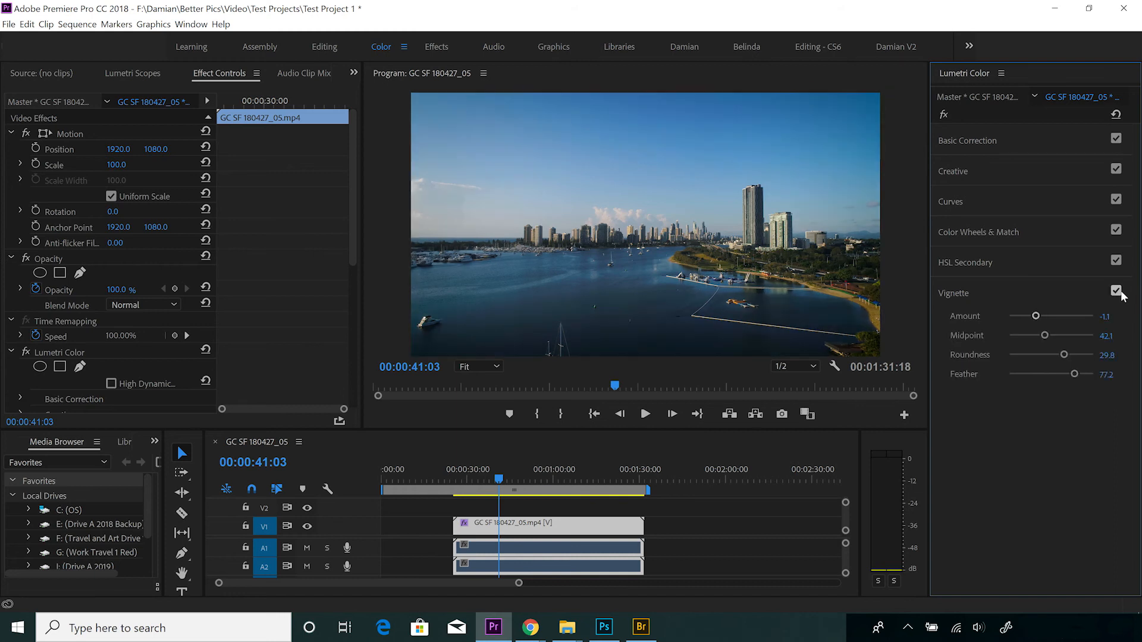
pyautogui.click(1117, 292)
pyautogui.click(1117, 292)
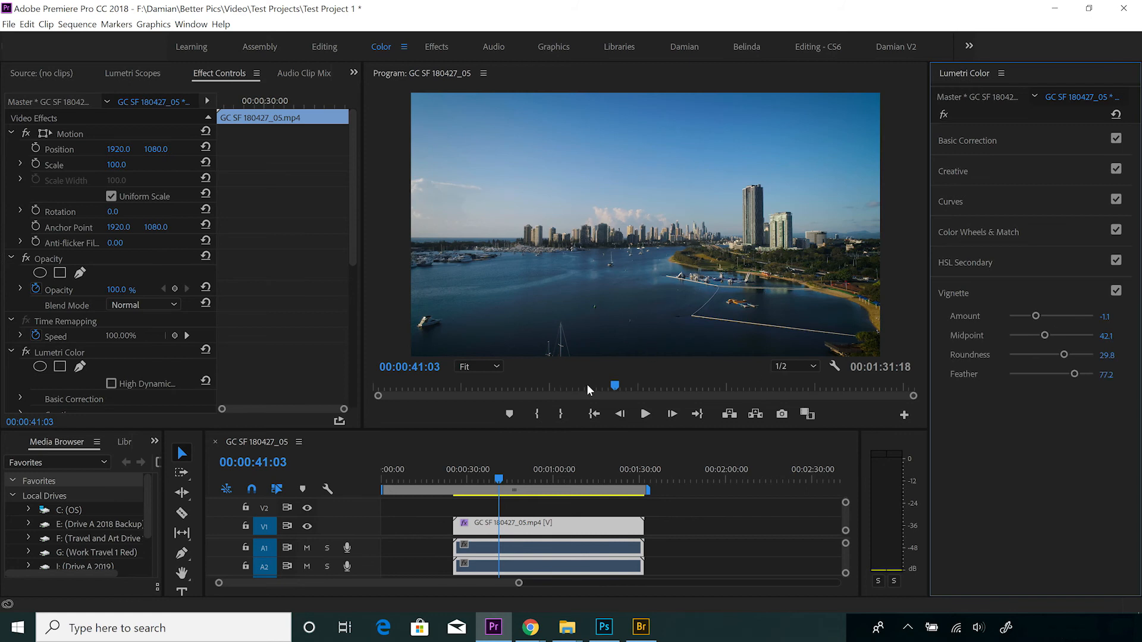